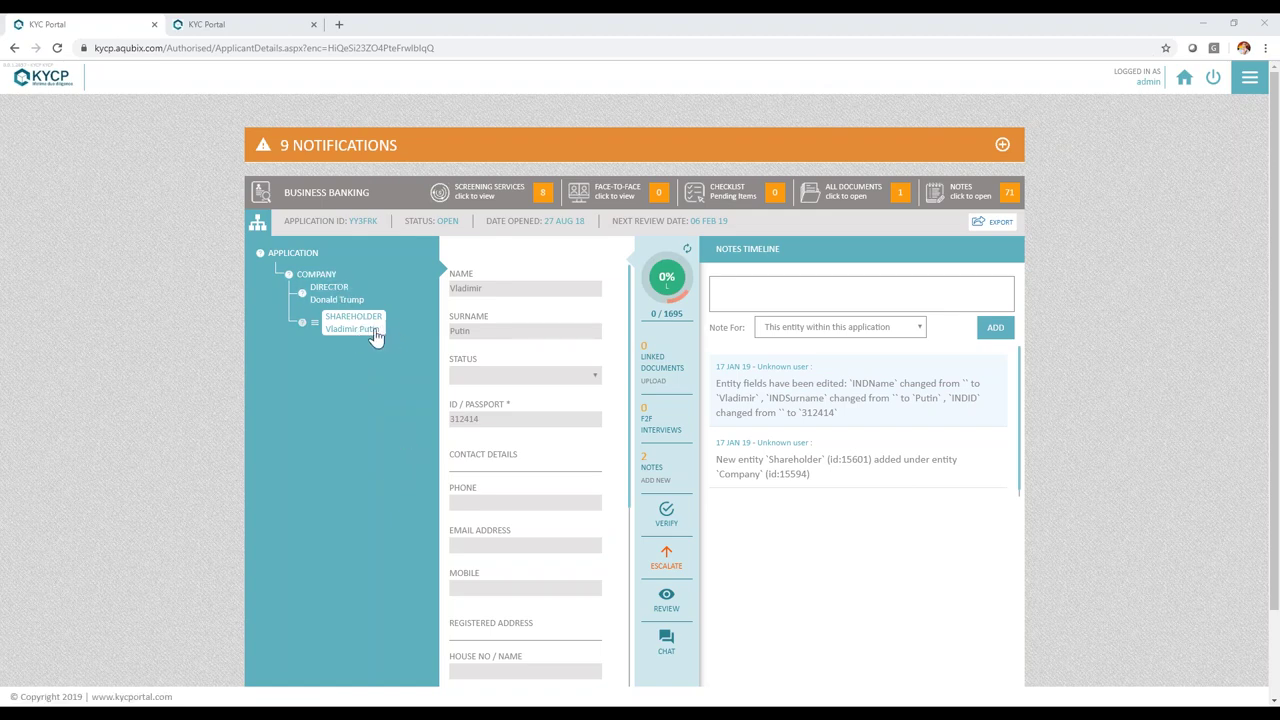
- Run a new screening search on the shareholder from Screening Services, returning 10 results
{"action": "left_click", "coordinate": [490, 200]}
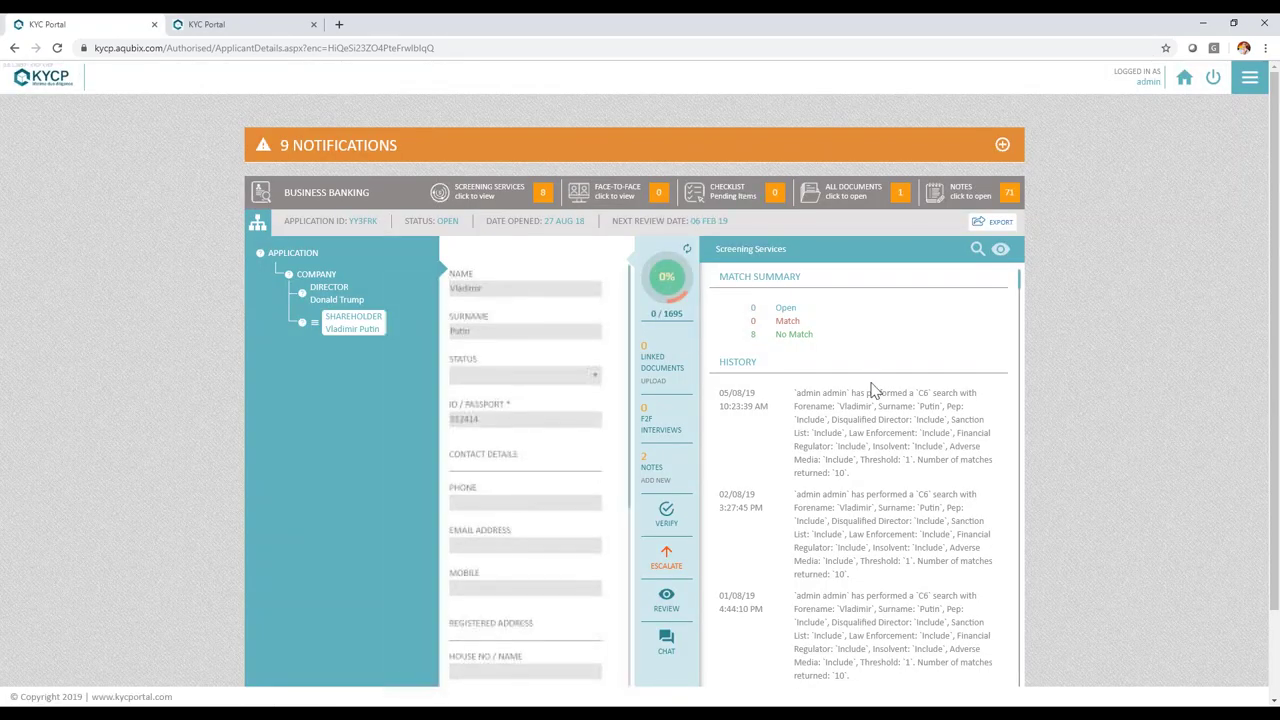
{"action": "left_click", "coordinate": [977, 250]}
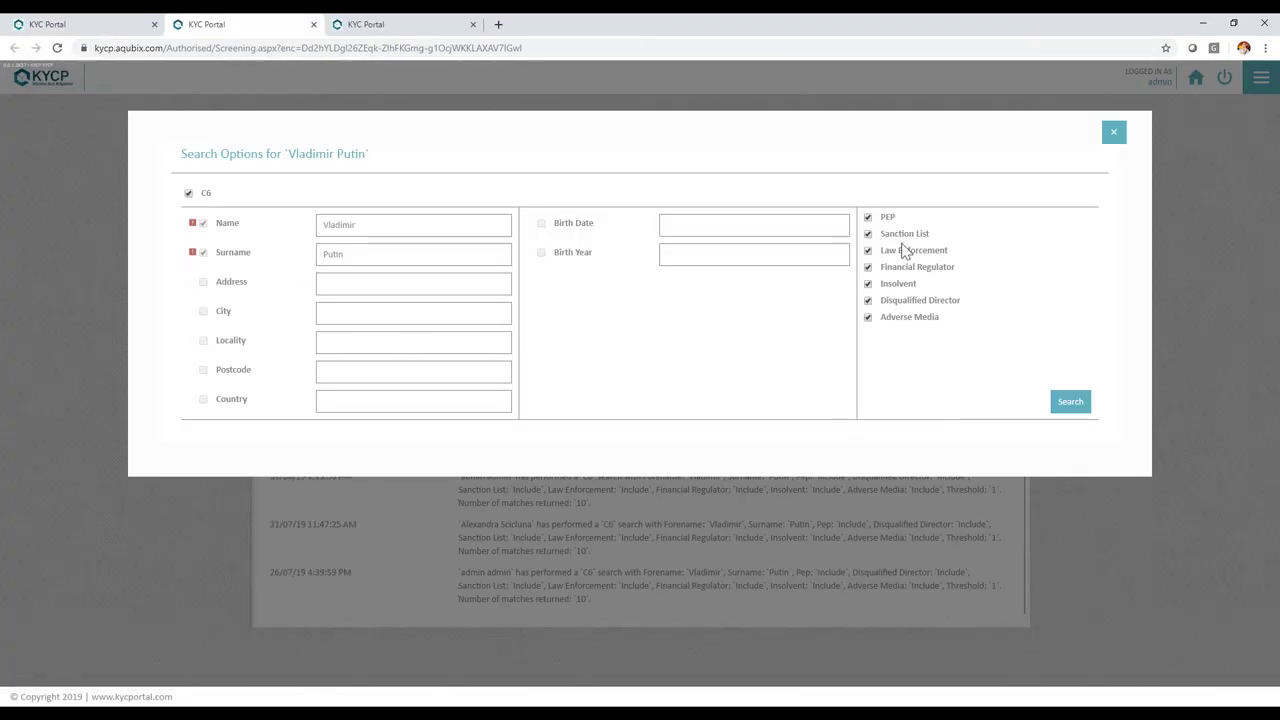
{"action": "left_click", "coordinate": [1080, 403]}
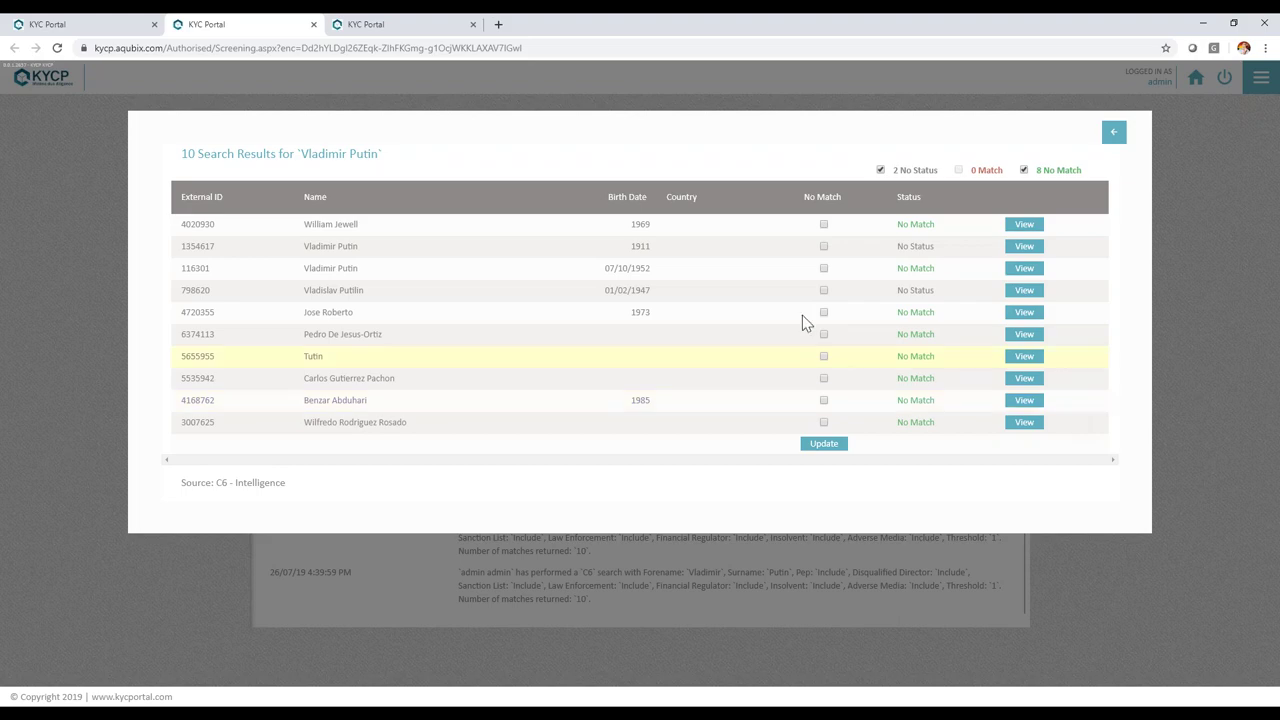
- Open result 1354617's details and advance to result 116301
{"action": "left_click", "coordinate": [1024, 250]}
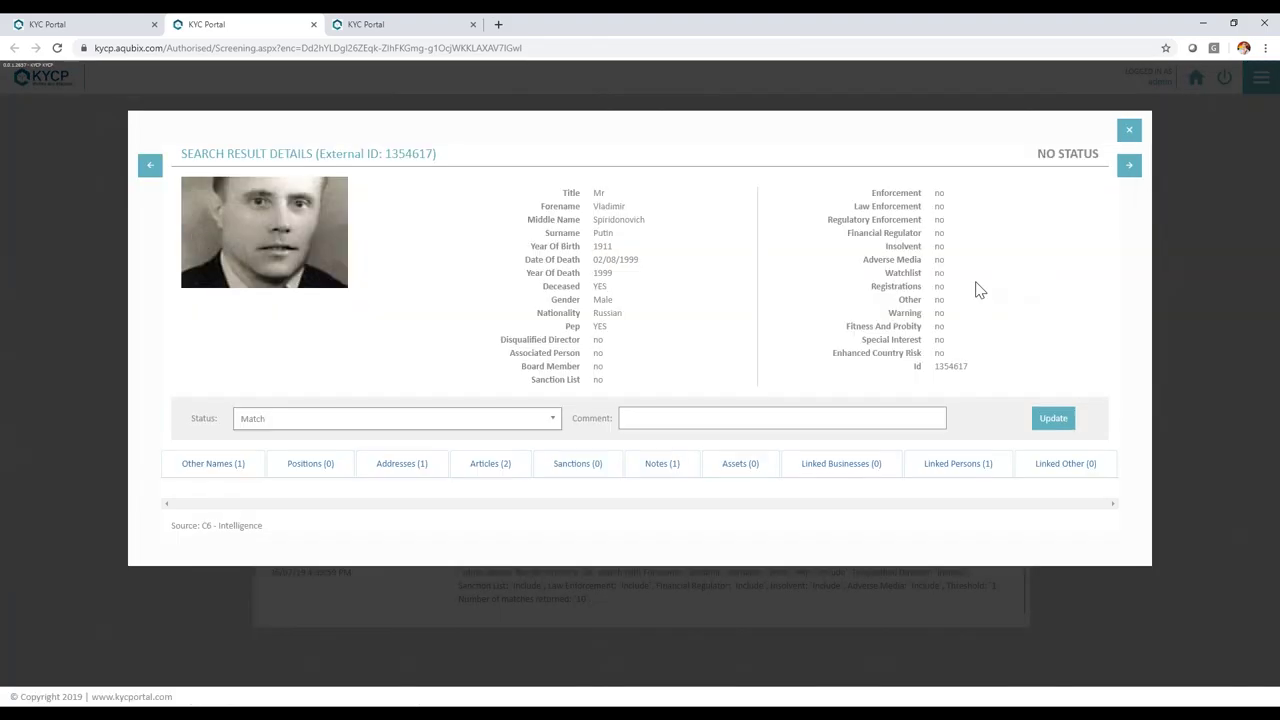
{"action": "left_click", "coordinate": [1130, 170]}
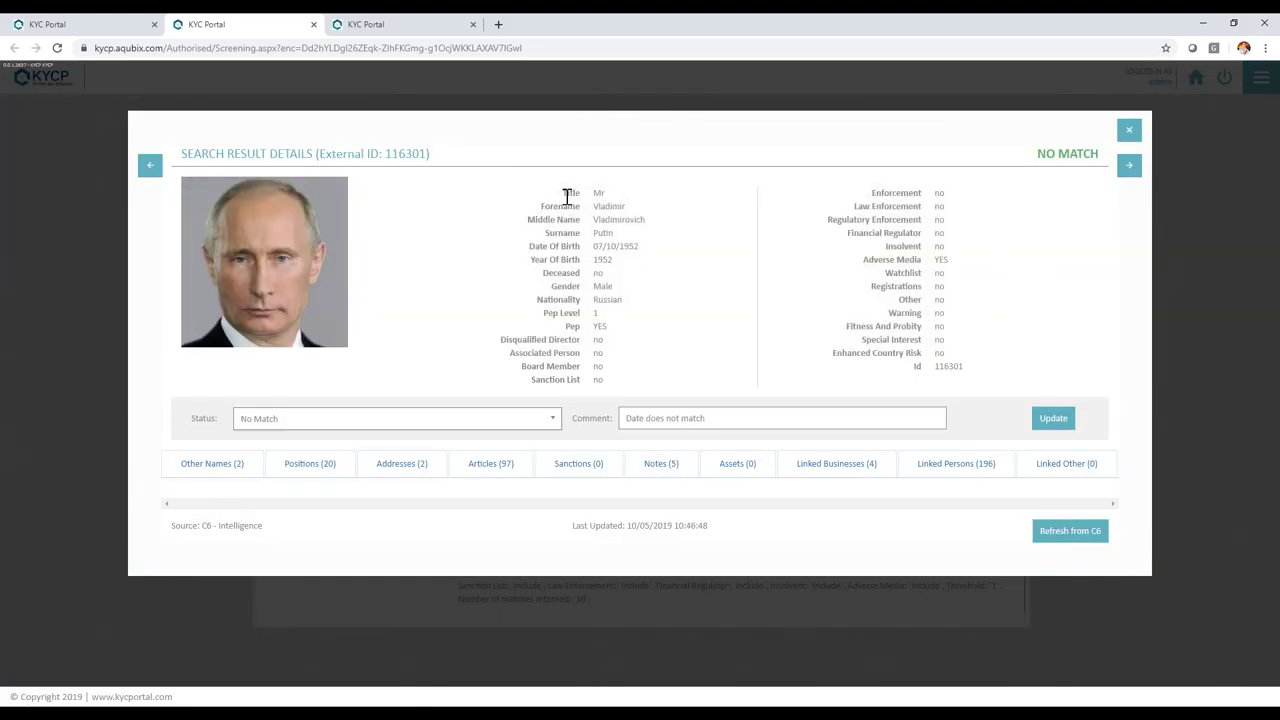
{"action": "left_click_drag", "start_coordinate": [586, 209], "coordinate": [618, 247]}
{"action": "left_click", "coordinate": [606, 294]}
- Browse result 116301's Positions, Articles and Linked Businesses tabs
{"action": "left_click", "coordinate": [300, 463]}
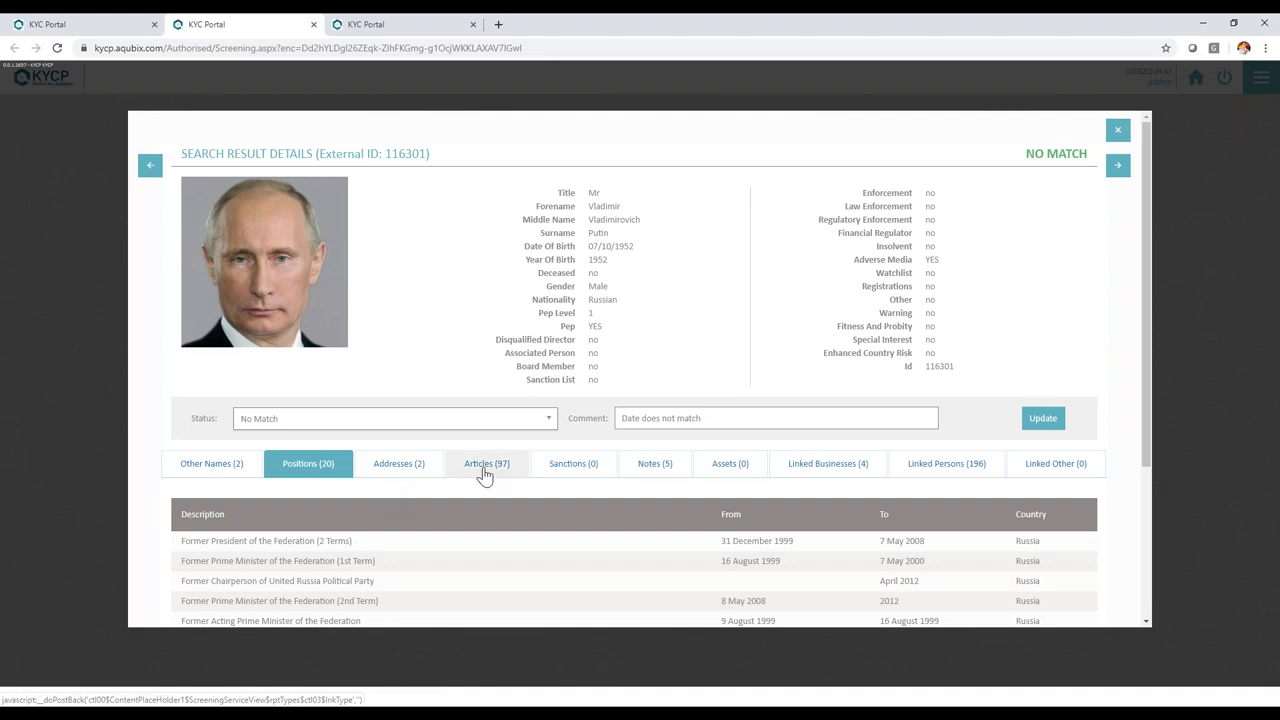
{"action": "scroll", "coordinate": [488, 450], "scroll_direction": "down", "scroll_amount": 2}
{"action": "left_click", "coordinate": [492, 338]}
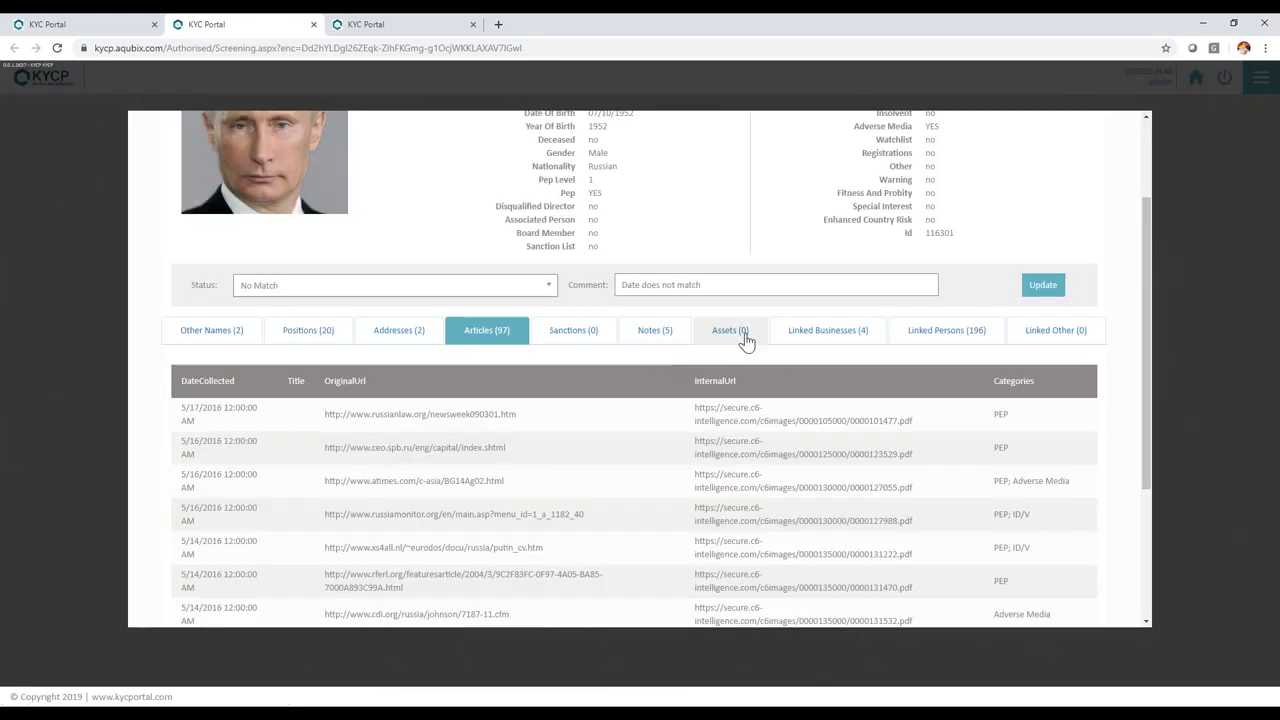
{"action": "left_click", "coordinate": [824, 331]}
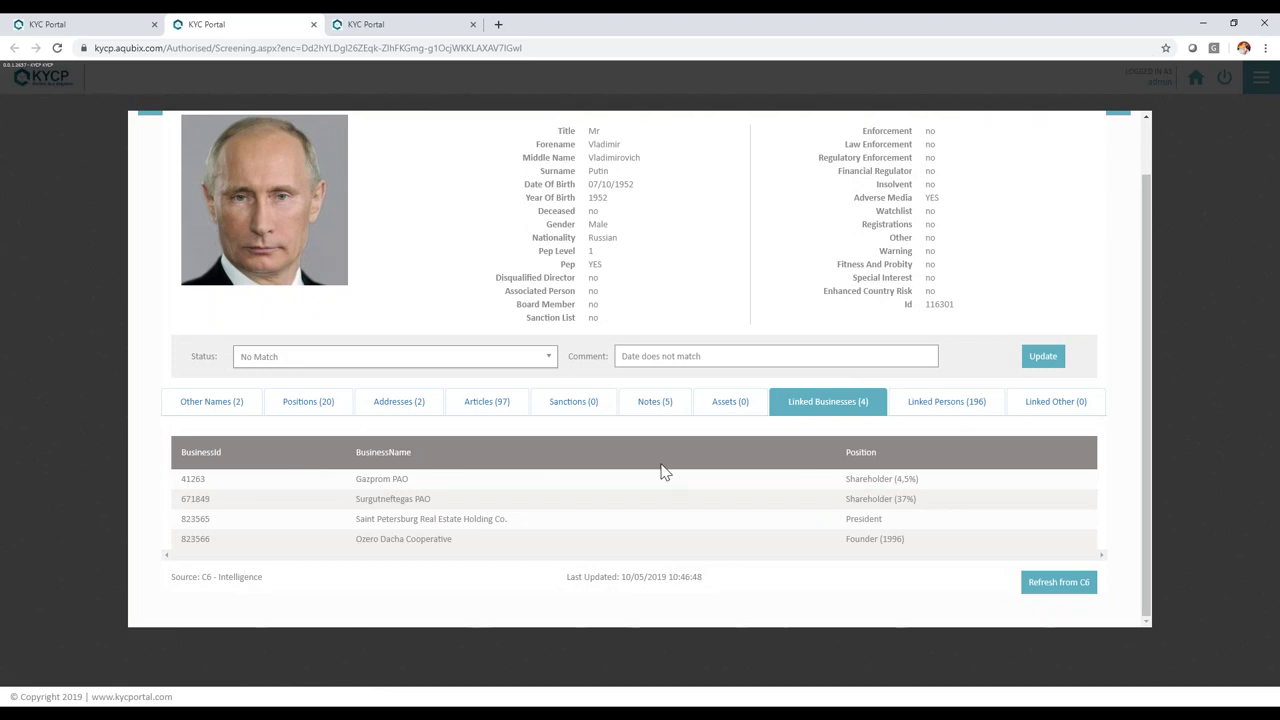
{"action": "scroll", "coordinate": [663, 471], "scroll_direction": "up", "scroll_amount": 1}
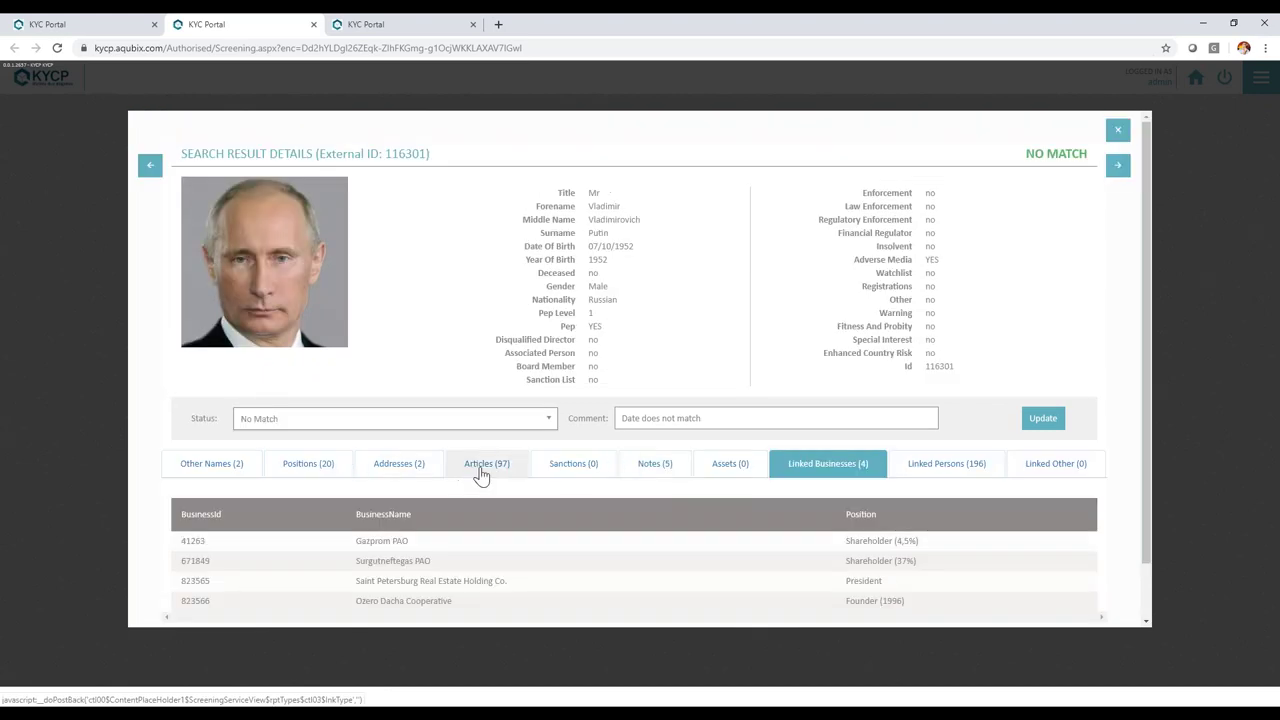
{"action": "left_click", "coordinate": [485, 475]}
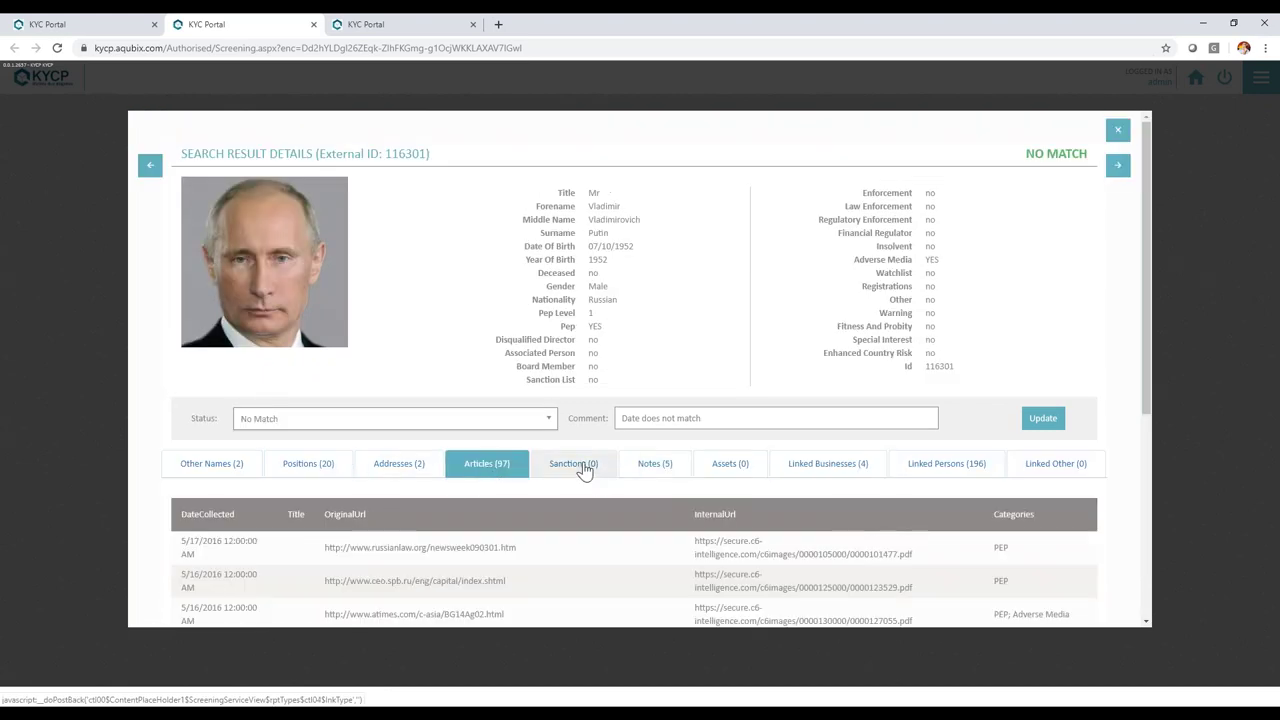
- Keep the status at No Match with comment 'Date does not match' and close the details
{"action": "left_click", "coordinate": [333, 430]}
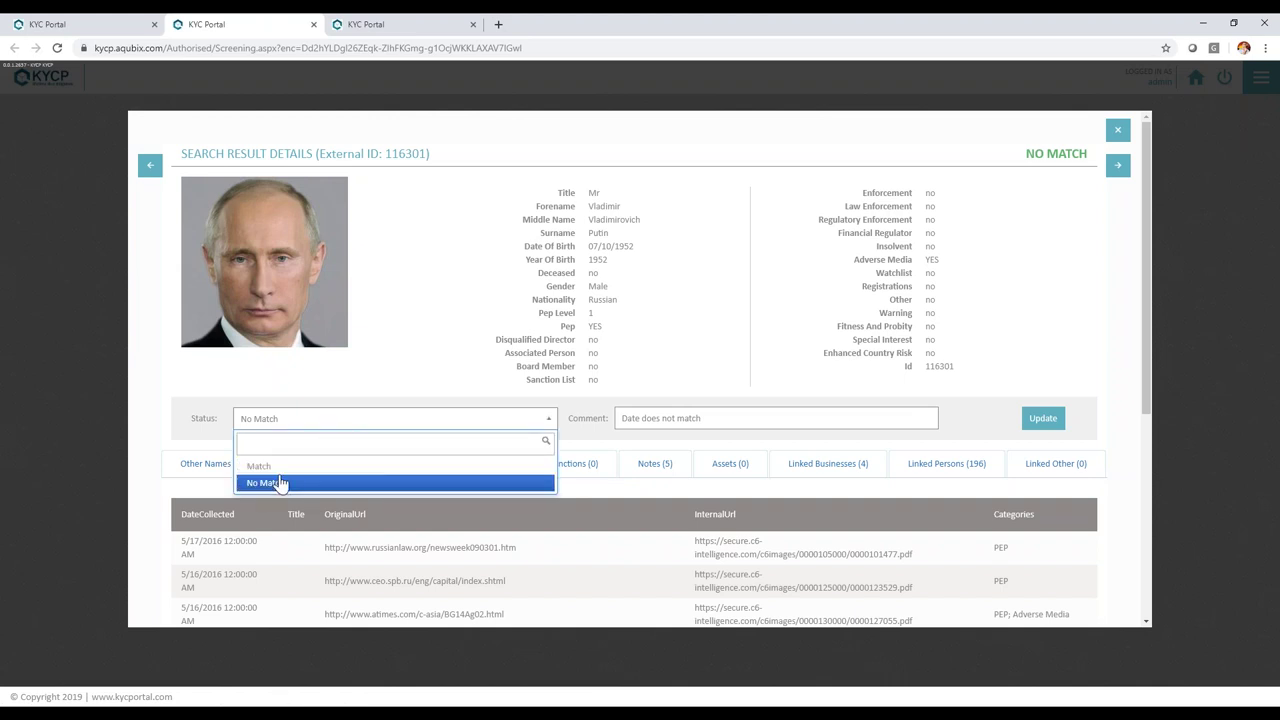
{"action": "left_click", "coordinate": [337, 425]}
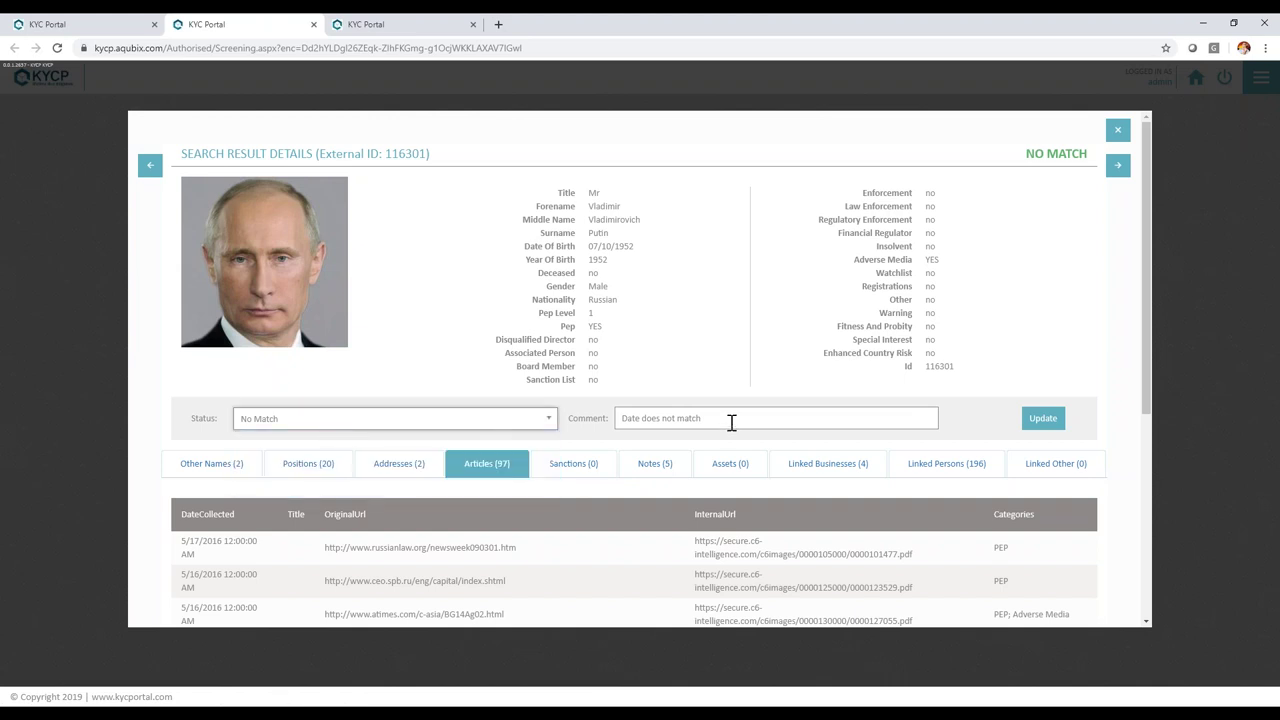
{"action": "left_click_drag", "start_coordinate": [728, 420], "coordinate": [584, 425]}
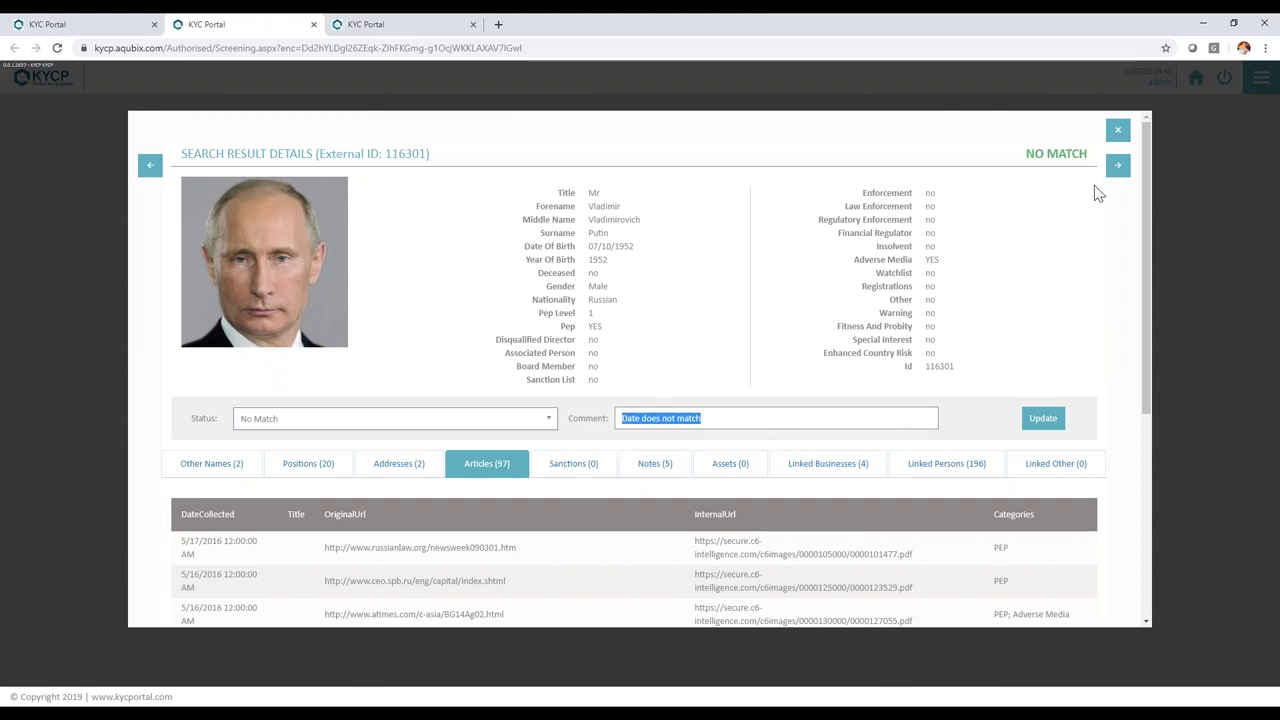
{"action": "left_click", "coordinate": [1118, 138]}
- Back out of Search Options to the screening history showing the new search's 10 matches
{"action": "left_click", "coordinate": [1114, 130]}
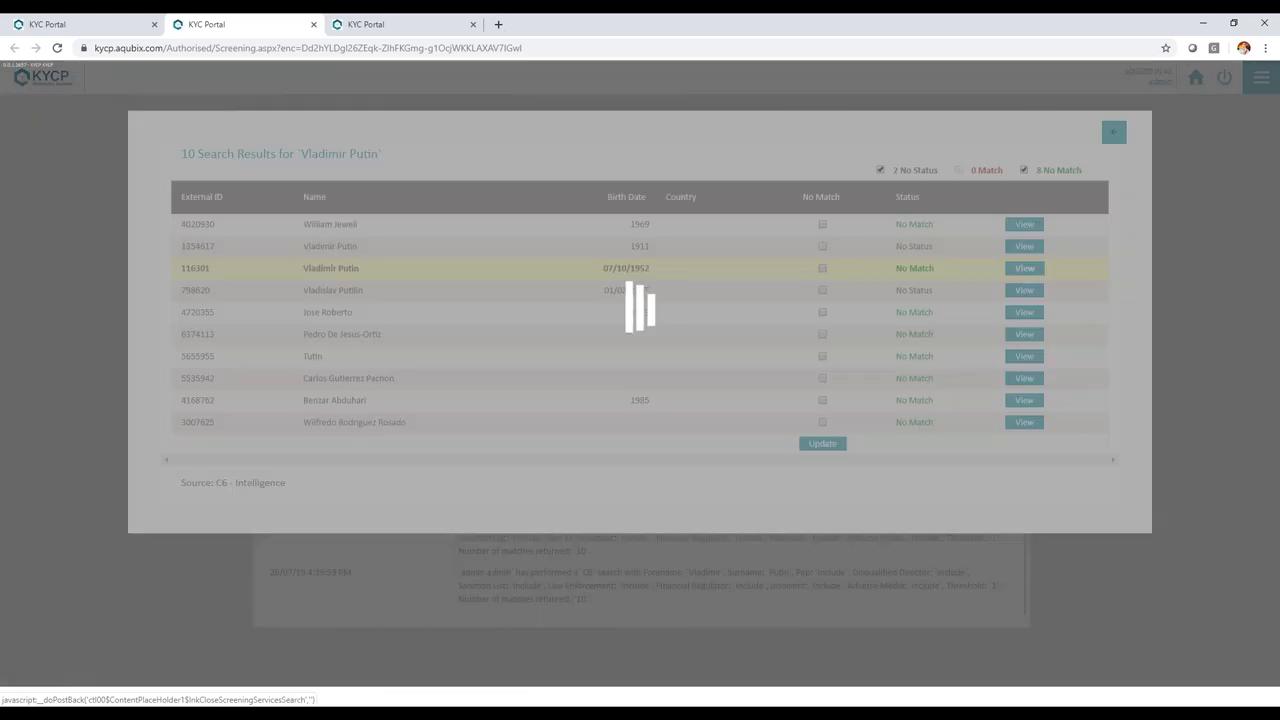
{"action": "left_click", "coordinate": [1114, 132]}
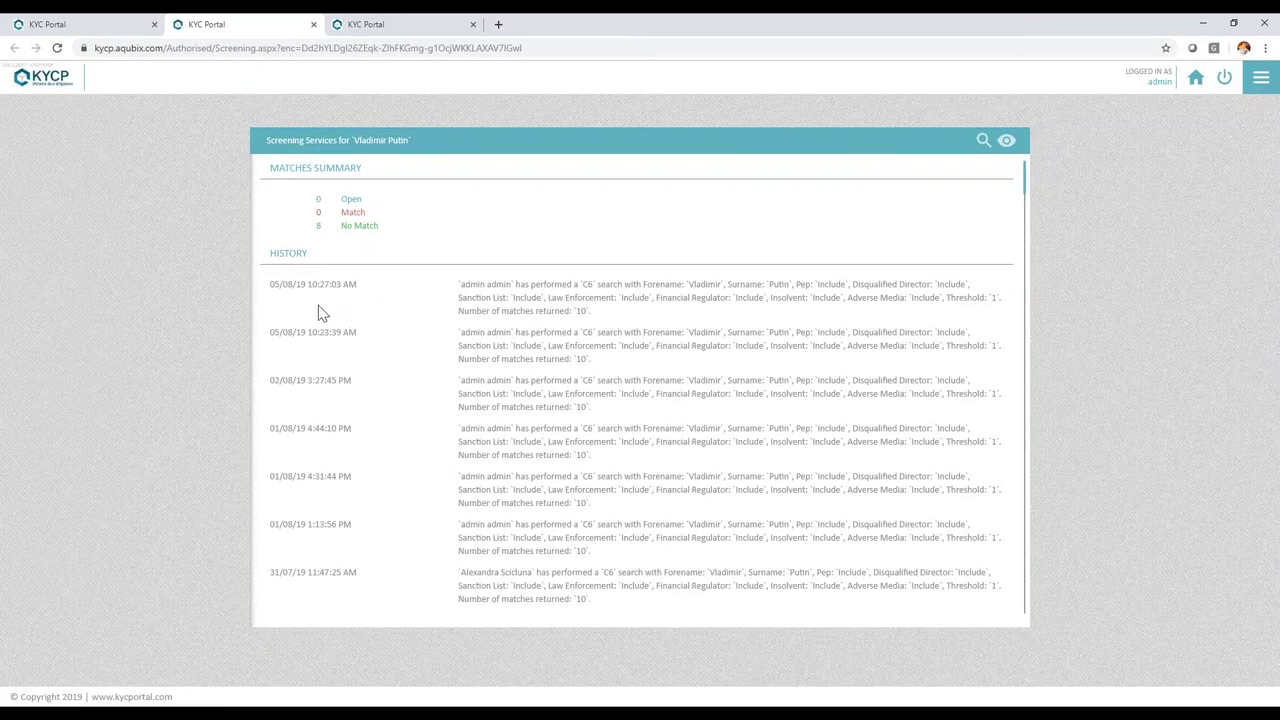
{"action": "mouse_move", "coordinate": [292, 283]}
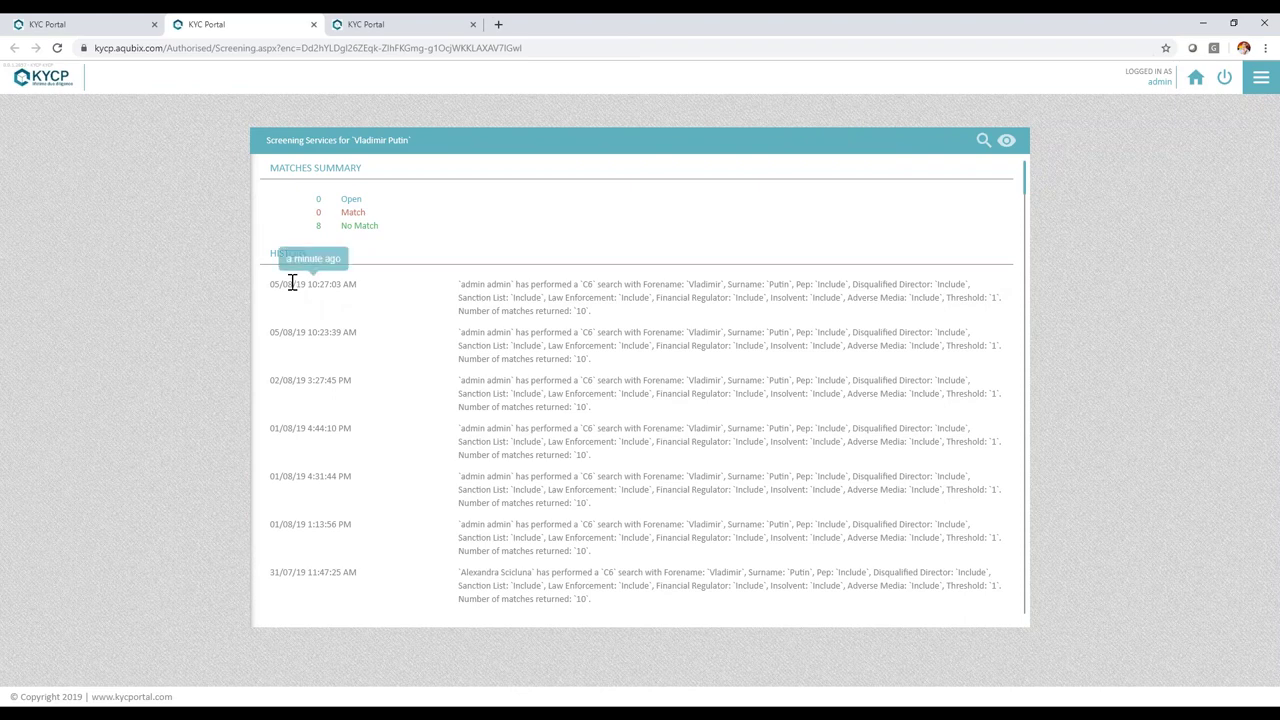
{"action": "left_click_drag", "start_coordinate": [460, 286], "coordinate": [591, 311]}
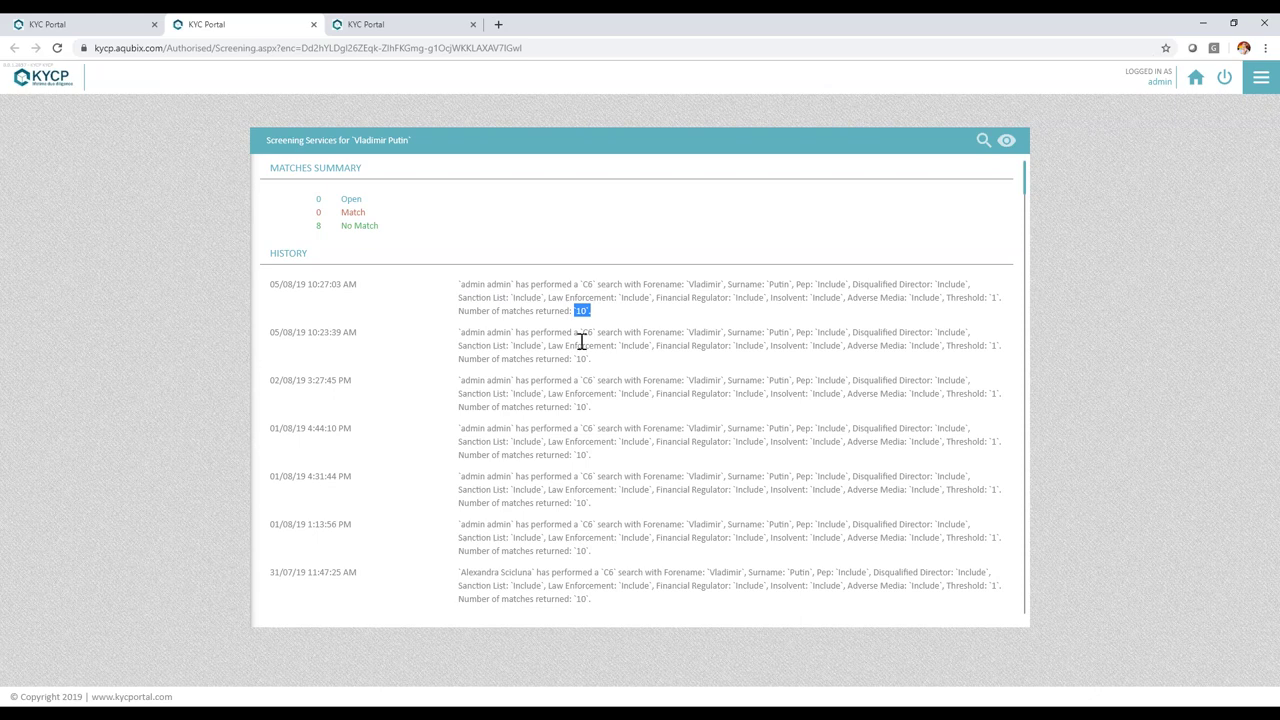
- Switch to the director node and open its screening match records
{"action": "left_click", "coordinate": [313, 24]}
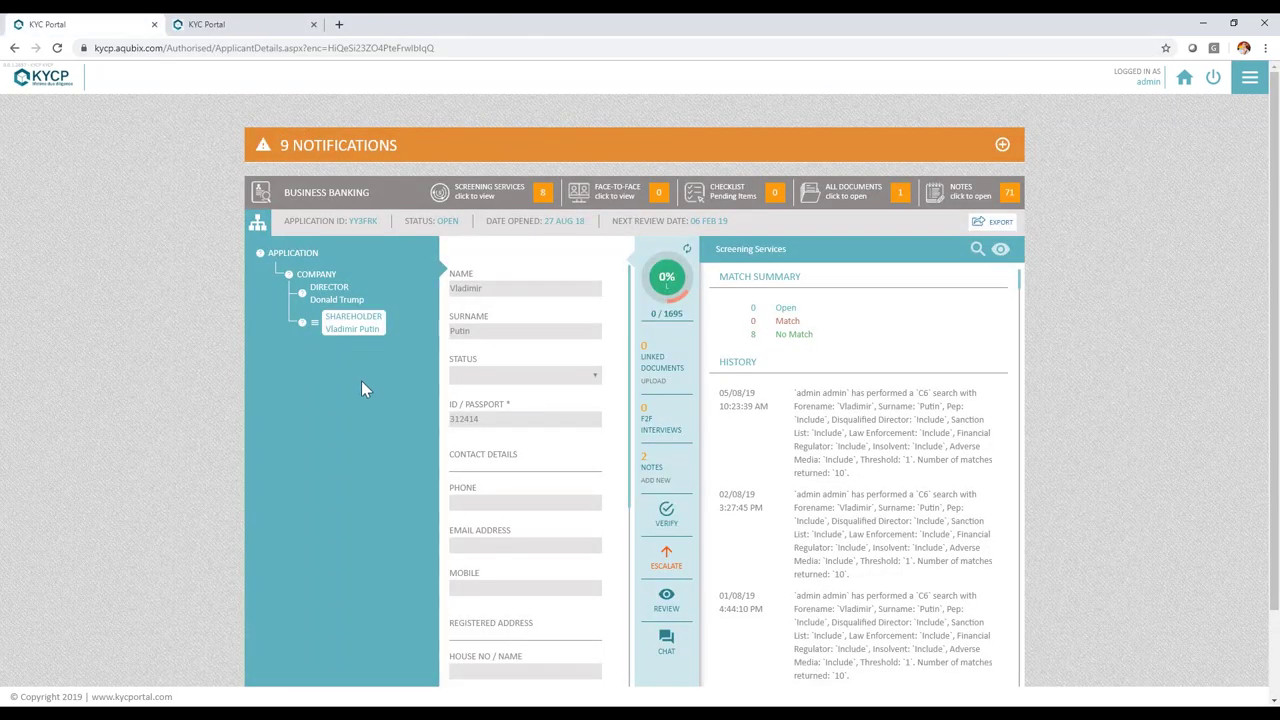
{"action": "left_click", "coordinate": [344, 353]}
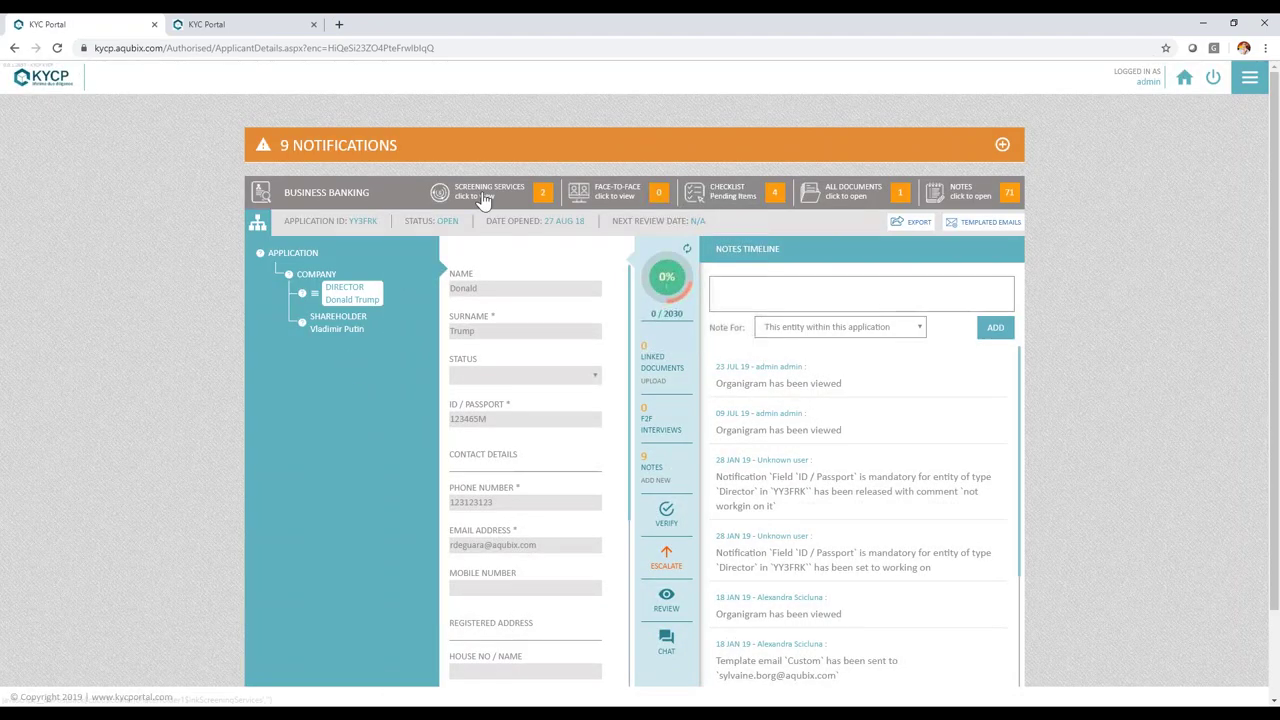
{"action": "left_click", "coordinate": [482, 199]}
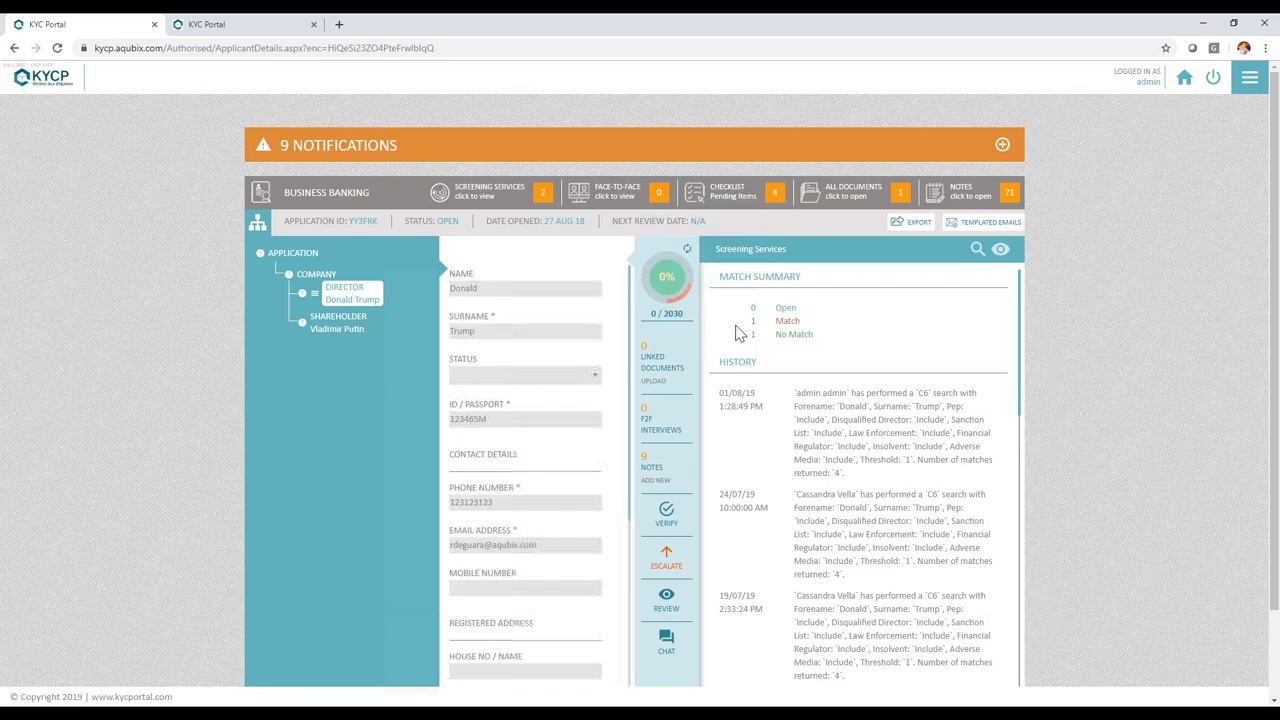
{"action": "triple_click", "coordinate": [770, 336]}
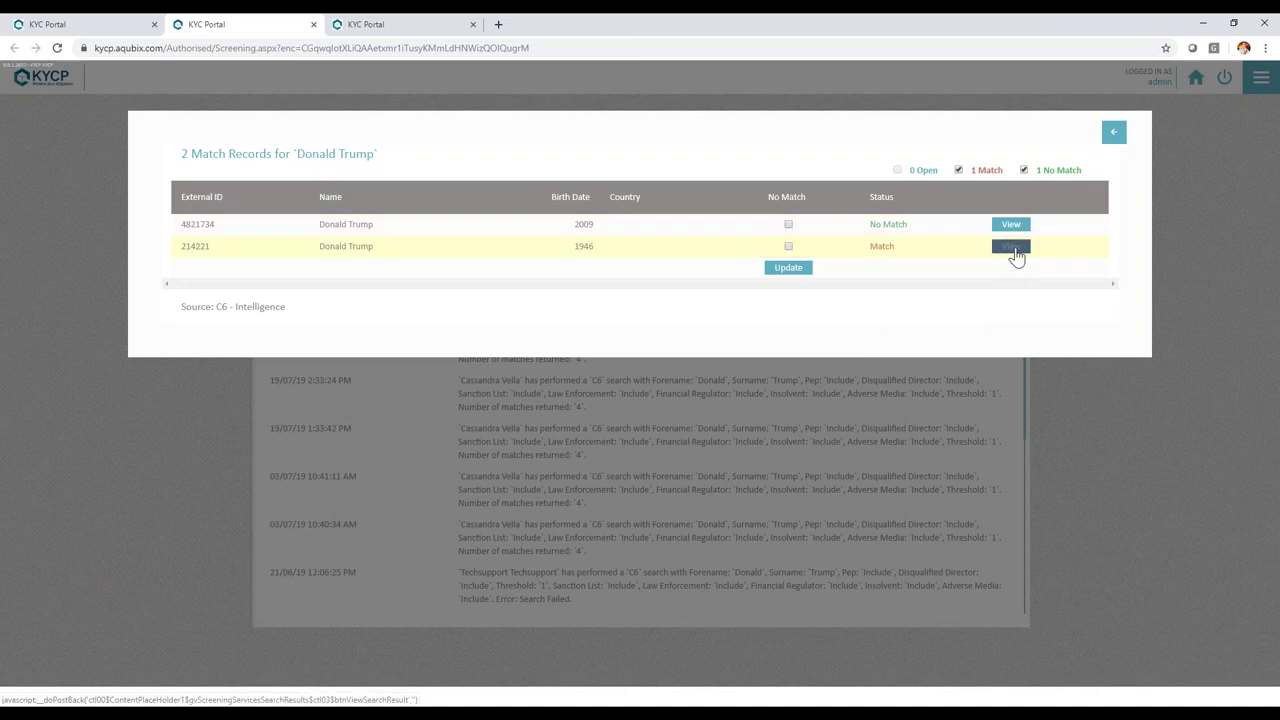
- Inspect matched record 214221's addresses and linked businesses, then close its details
{"action": "left_click", "coordinate": [1012, 249]}
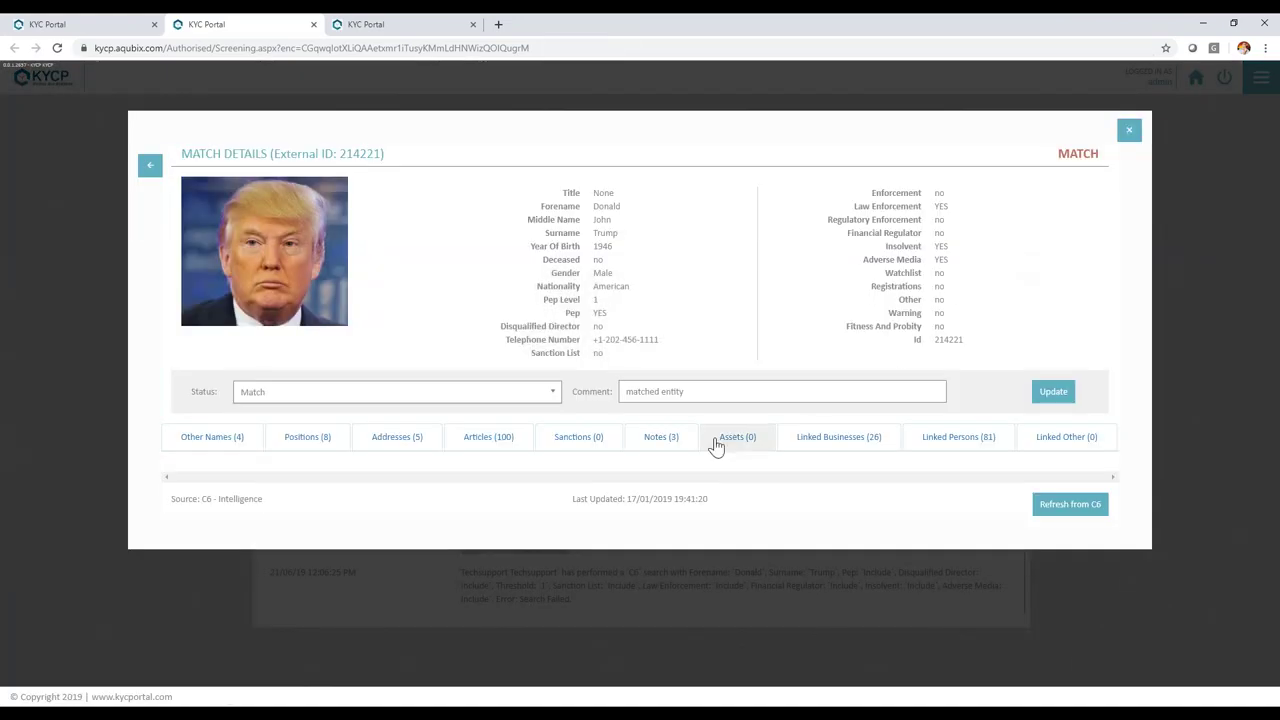
{"action": "left_click", "coordinate": [387, 444]}
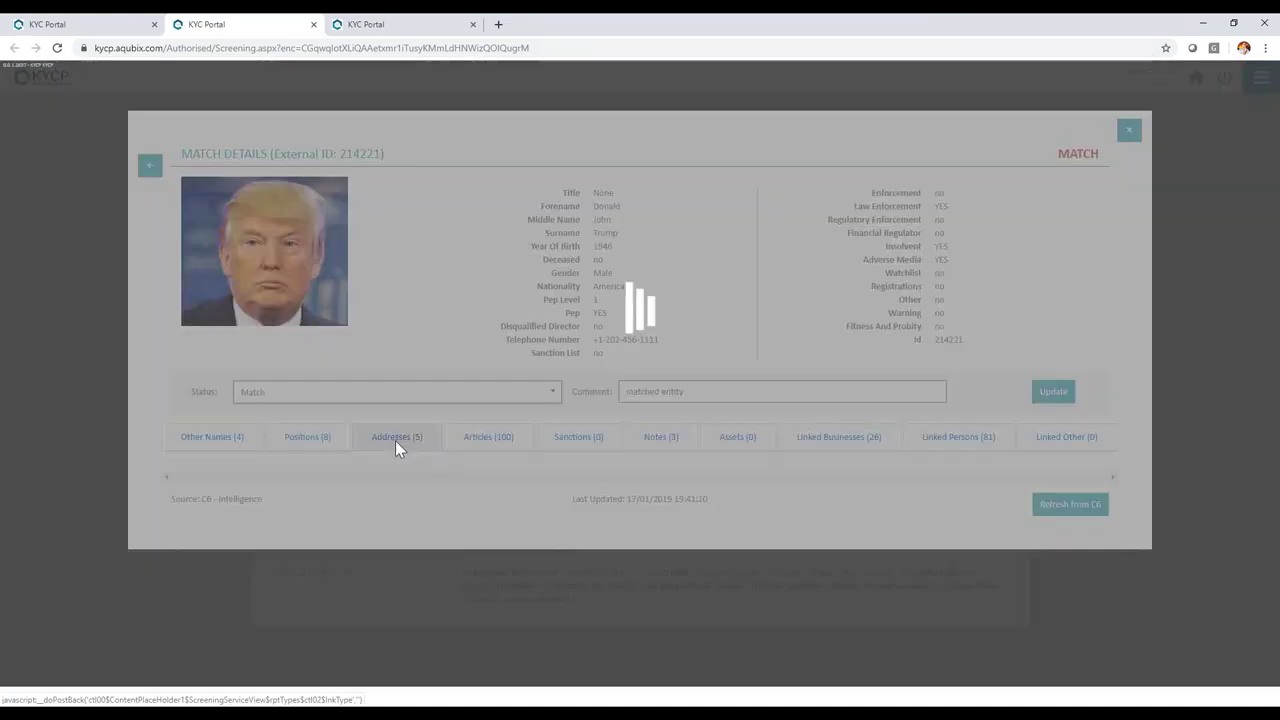
{"action": "left_click", "coordinate": [850, 396]}
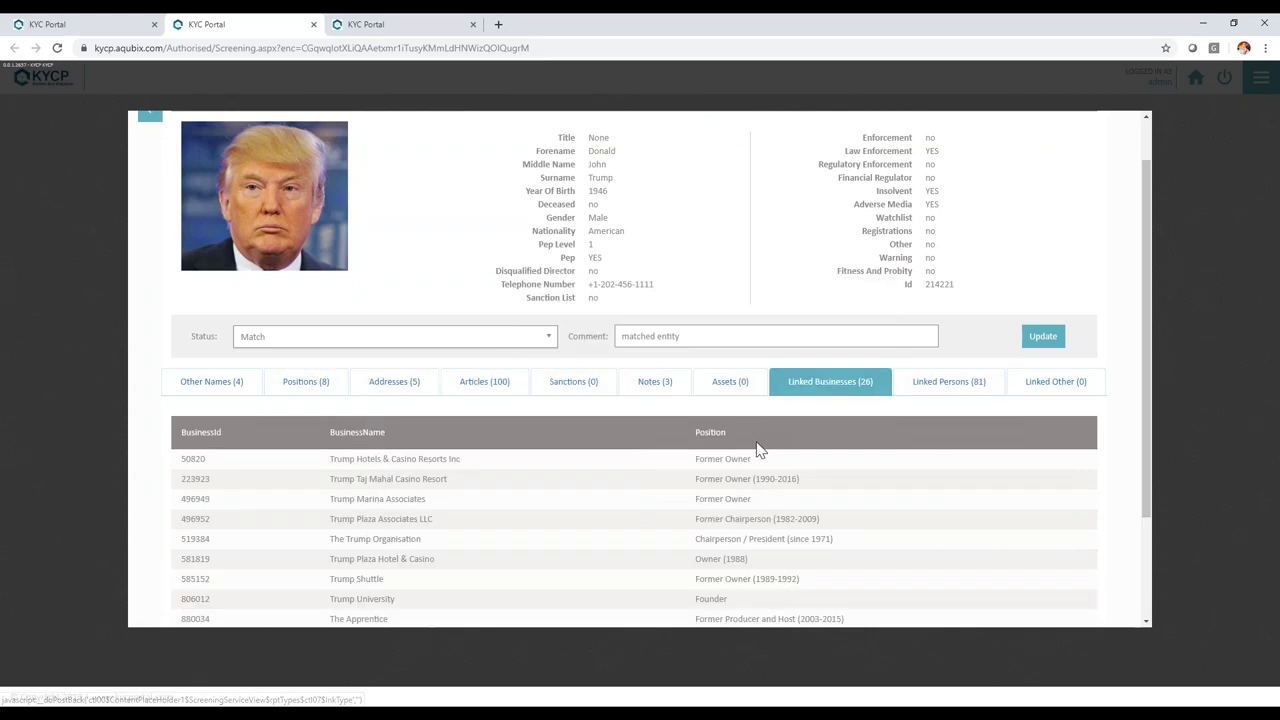
{"action": "scroll", "coordinate": [631, 380], "scroll_direction": "down", "scroll_amount": 1}
{"action": "scroll", "coordinate": [806, 406], "scroll_direction": "up", "scroll_amount": 2}
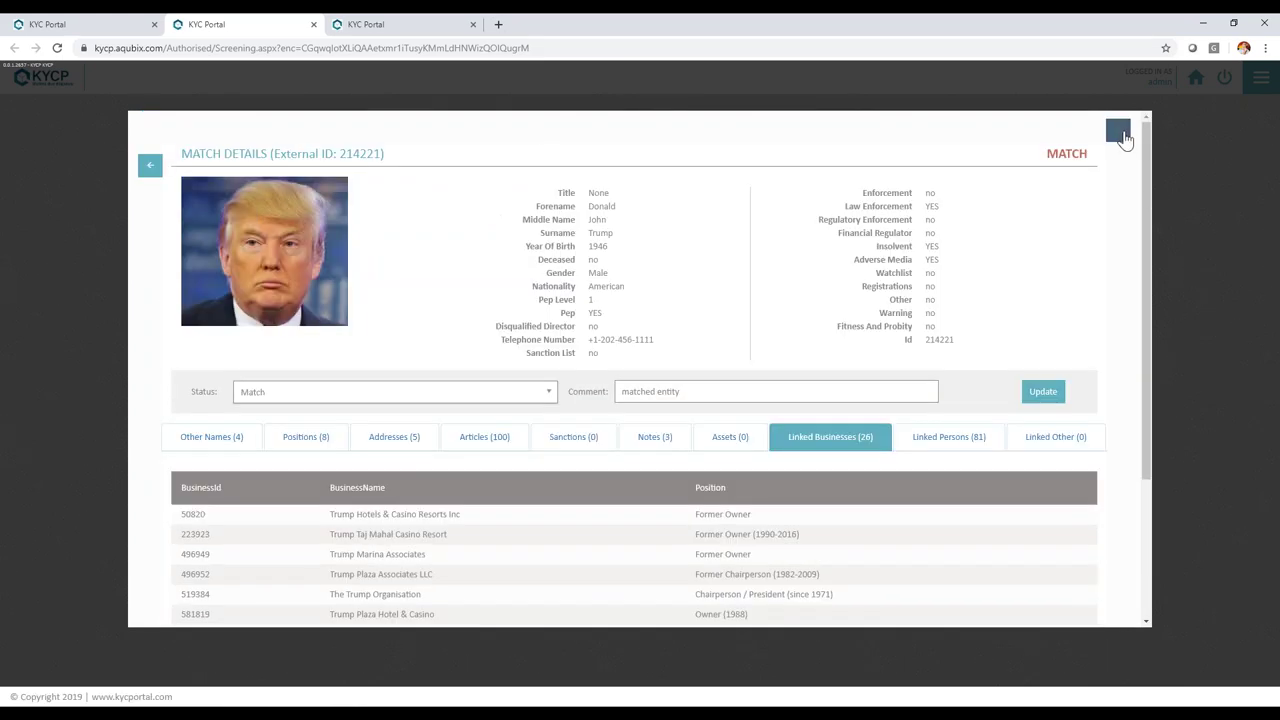
{"action": "left_click", "coordinate": [1118, 130]}
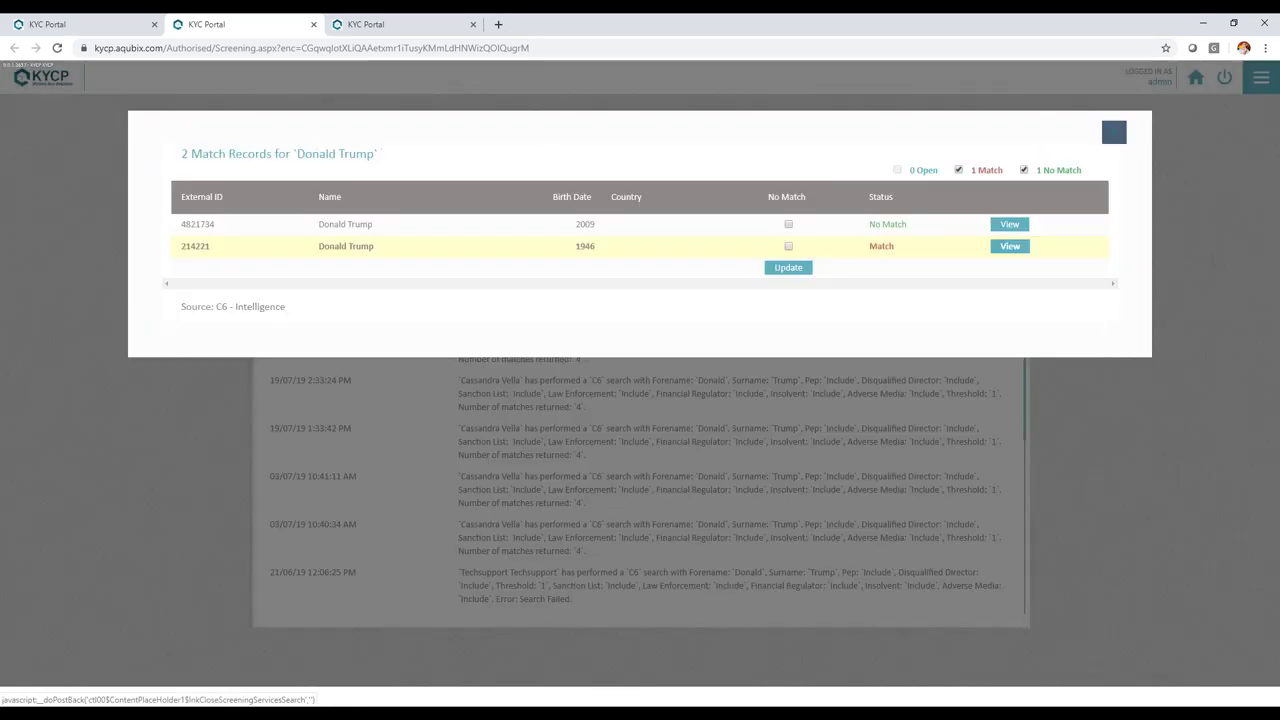
- Close the screening records tab and review the director's details, history and notifications heading
{"action": "left_click", "coordinate": [314, 24]}
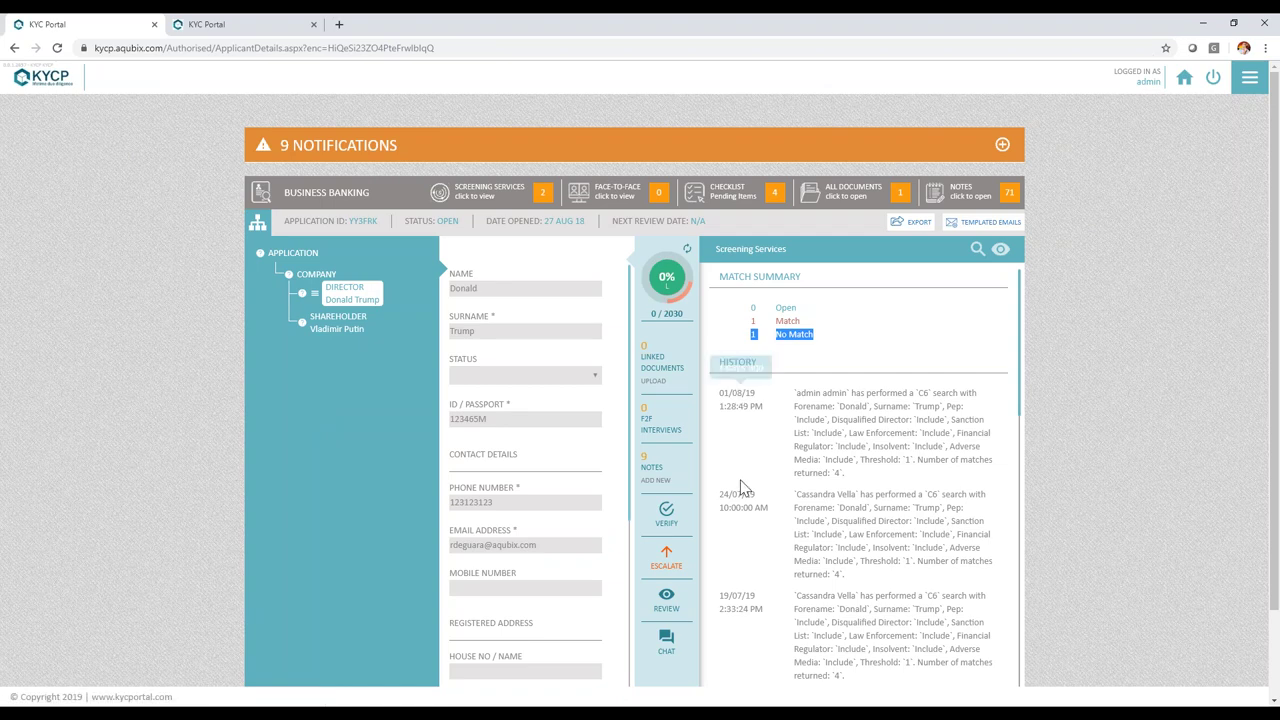
{"action": "mouse_move", "coordinate": [743, 497]}
{"action": "mouse_move", "coordinate": [741, 595]}
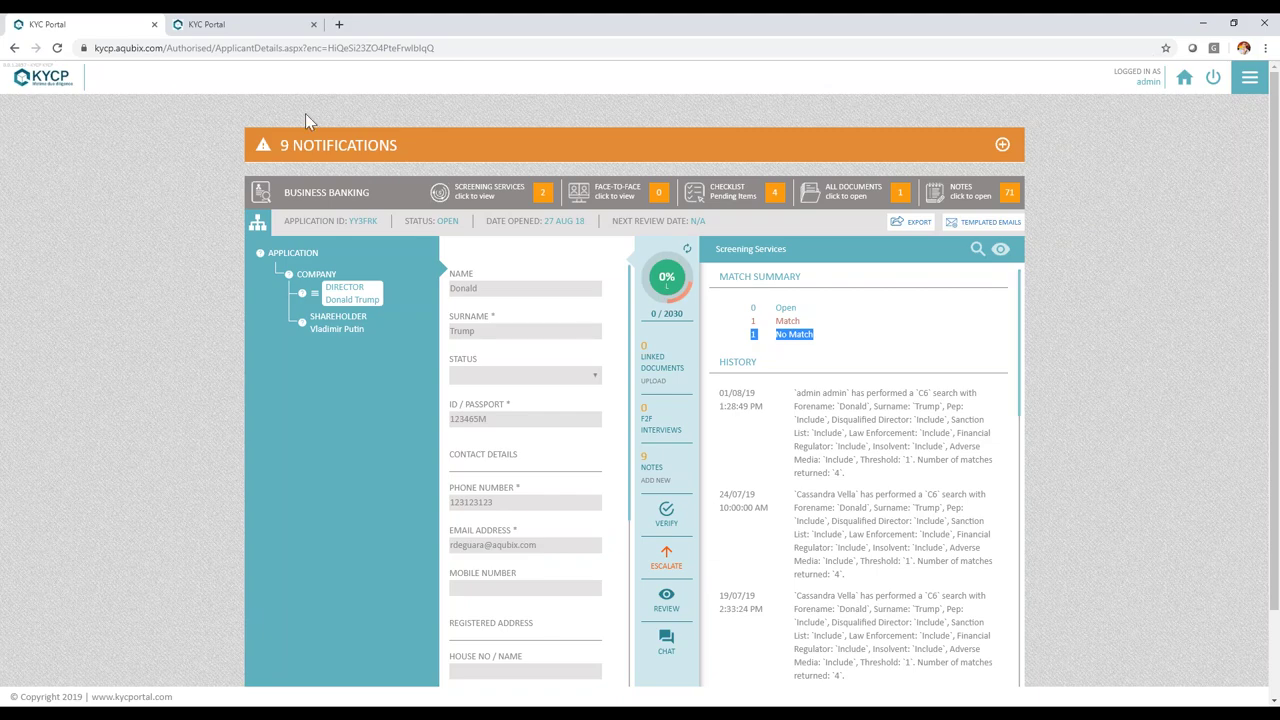
{"action": "mouse_move", "coordinate": [292, 145]}
{"action": "left_mouse_down"}
{"action": "mouse_move", "coordinate": [390, 145]}
{"action": "mouse_move", "coordinate": [276, 145]}
{"action": "left_mouse_up"}
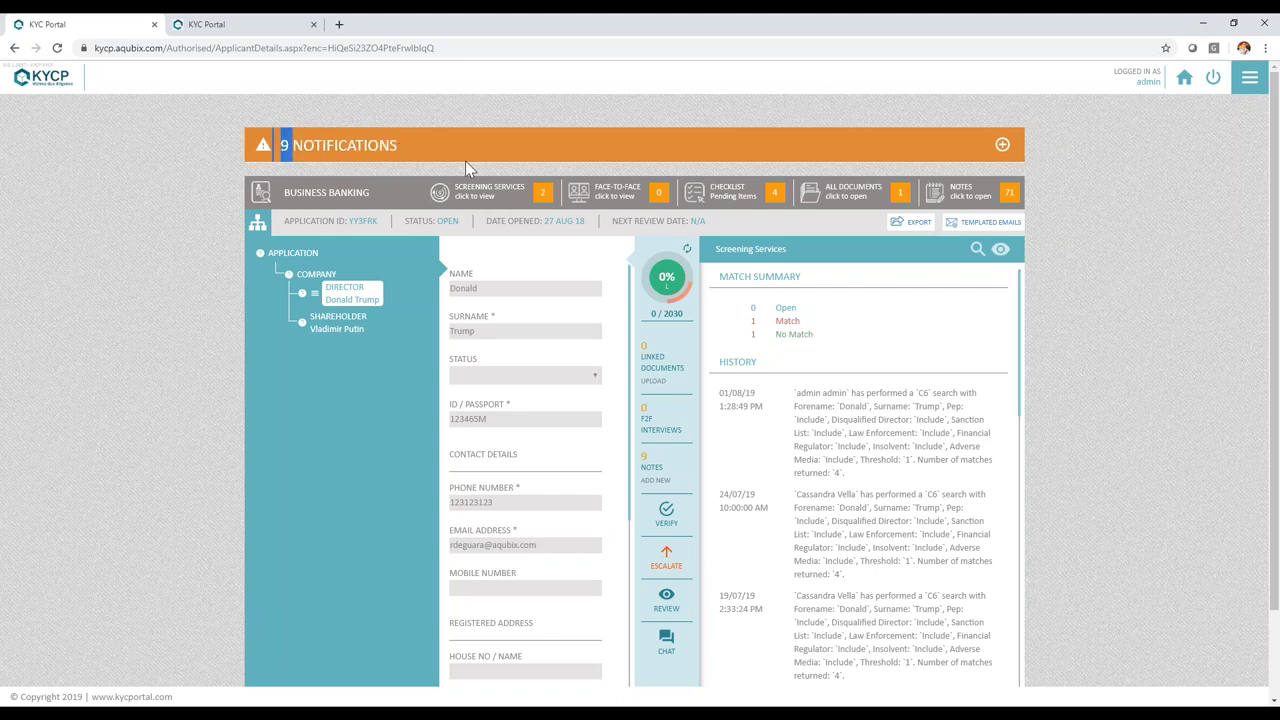
- Expand the 9 notifications into a table and show its filters, leaving Type on All
{"action": "left_click", "coordinate": [1001, 145]}
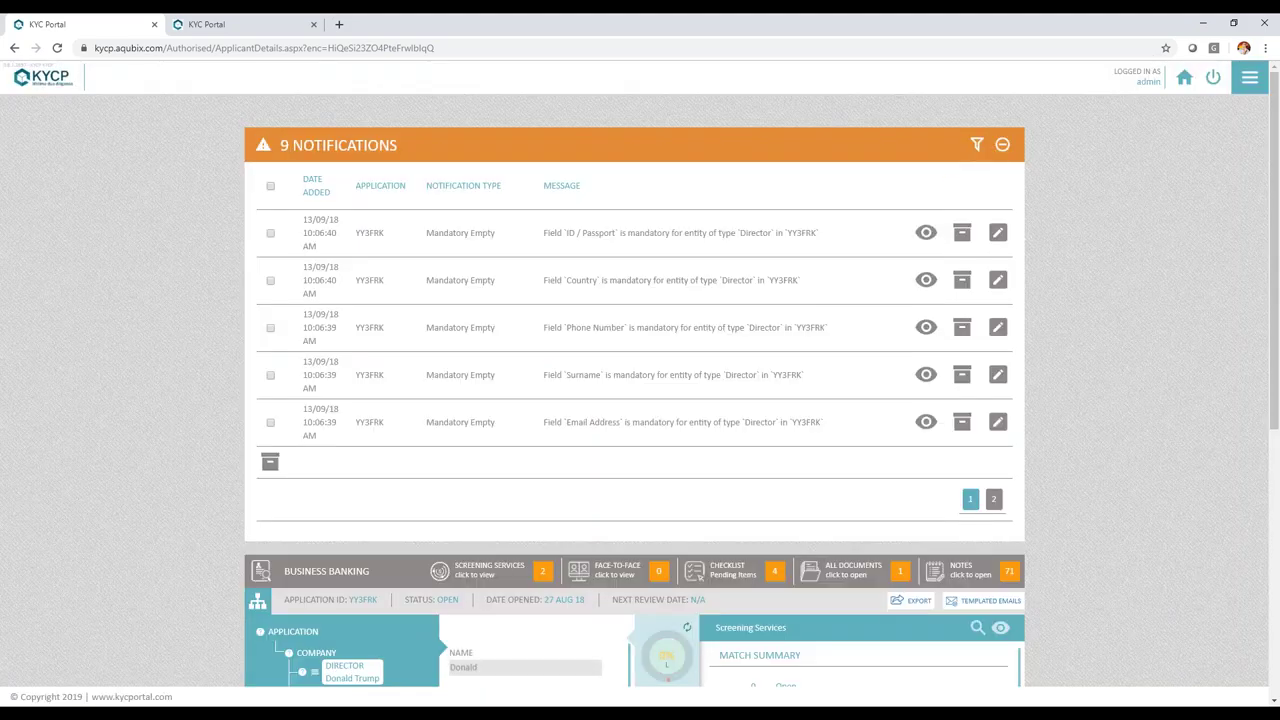
{"action": "left_click", "coordinate": [977, 145]}
{"action": "left_click", "coordinate": [398, 185]}
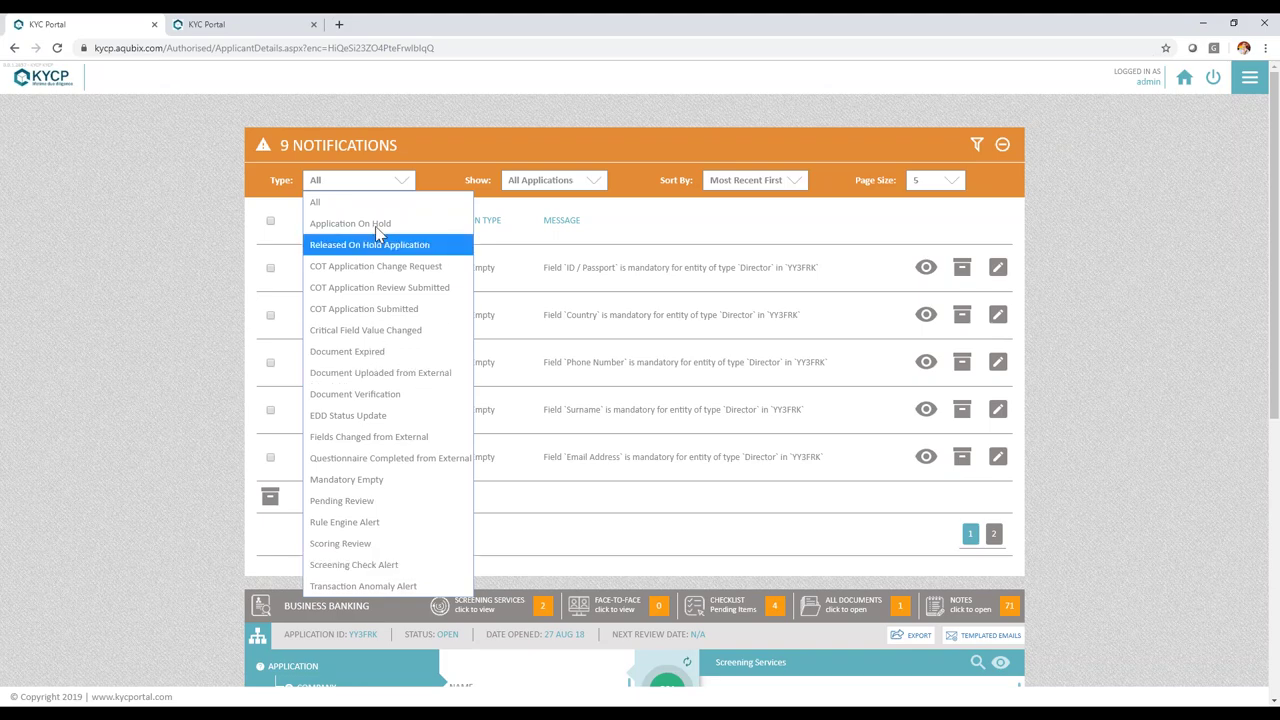
{"action": "left_click", "coordinate": [380, 182]}
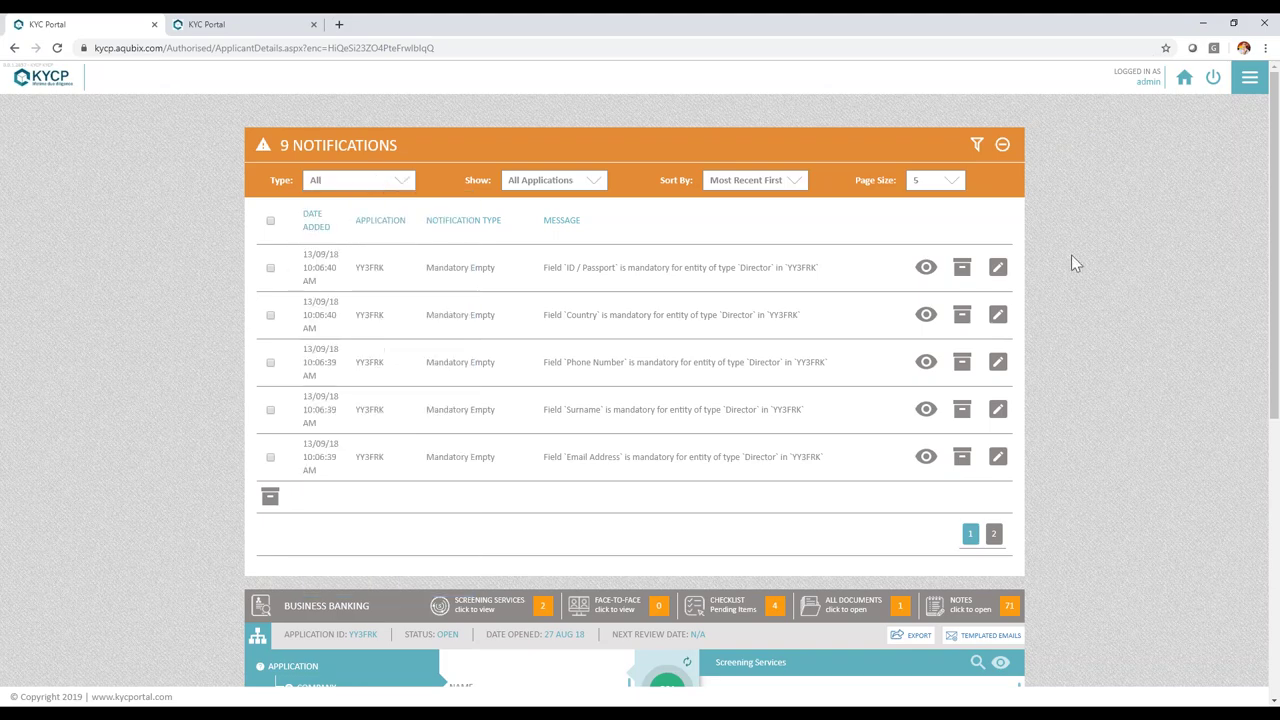
- Collapse the notifications table and review the director's summary of 0 open, 1 match, 1 no match
{"action": "left_click", "coordinate": [1002, 144]}
{"action": "scroll", "coordinate": [1066, 442], "scroll_direction": "down", "scroll_amount": 1}
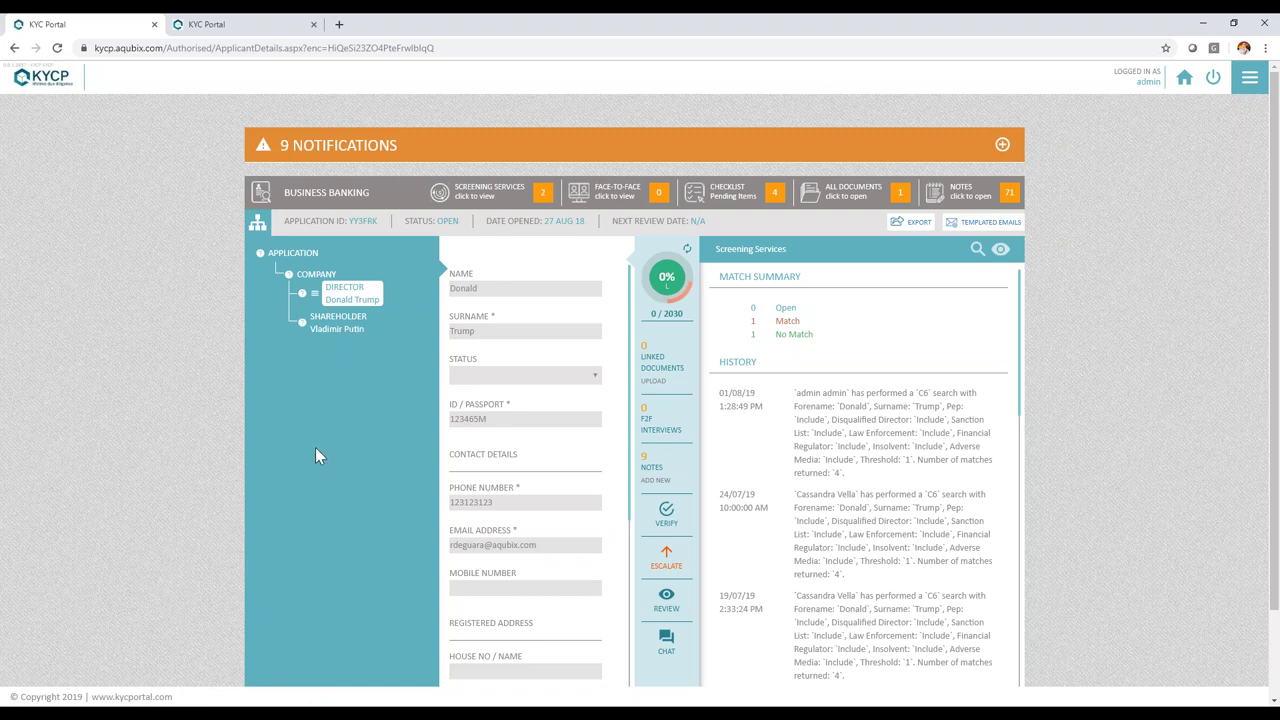
{"action": "mouse_move", "coordinate": [735, 395]}
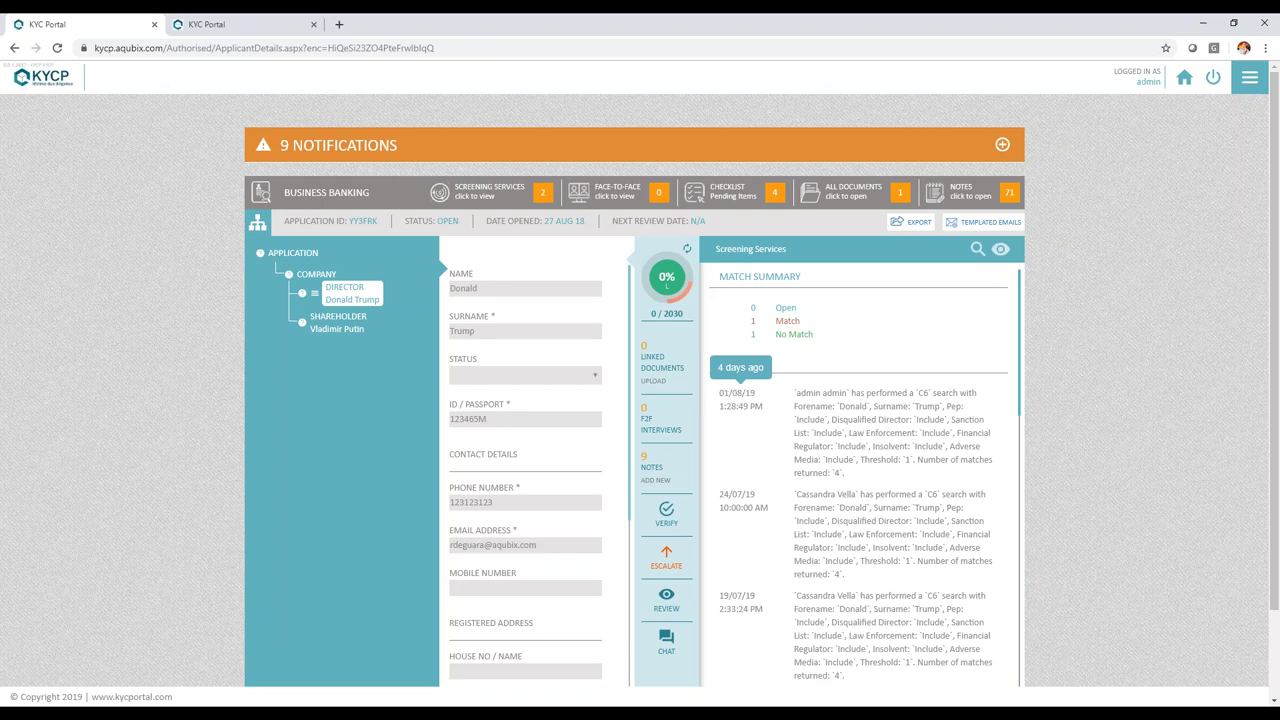
{"action": "left_click_drag", "start_coordinate": [293, 145], "coordinate": [397, 145]}
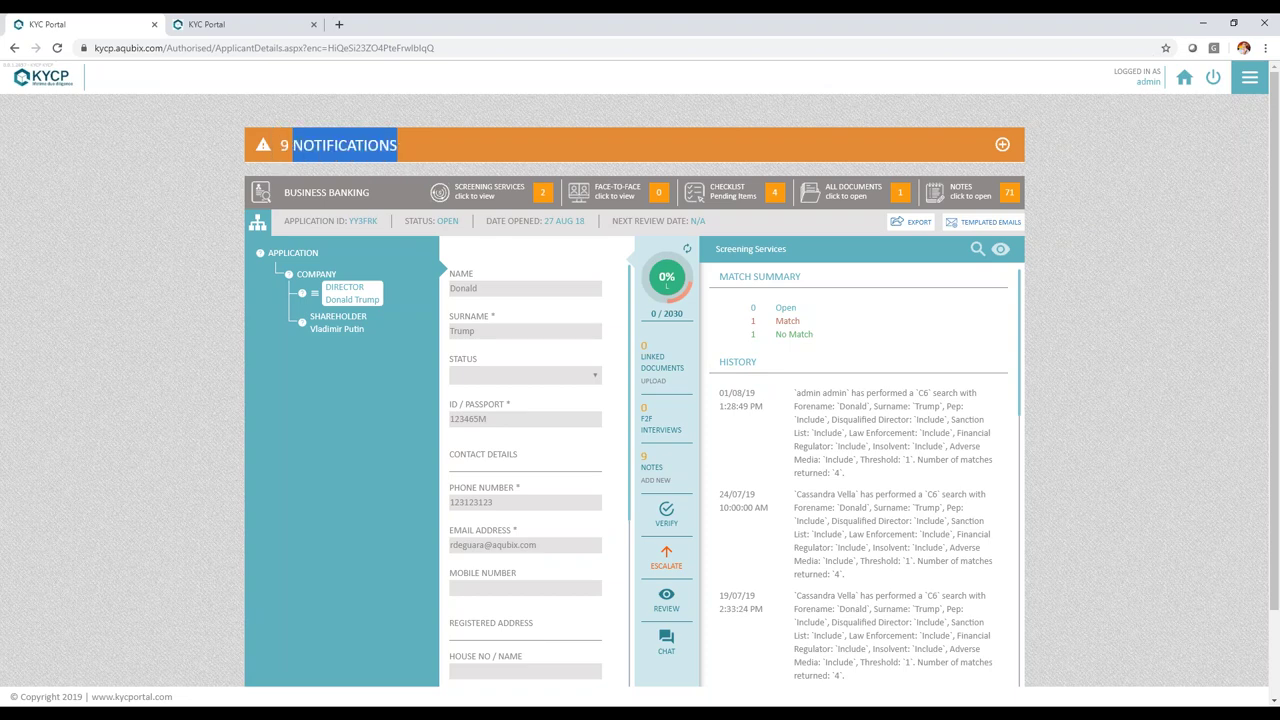